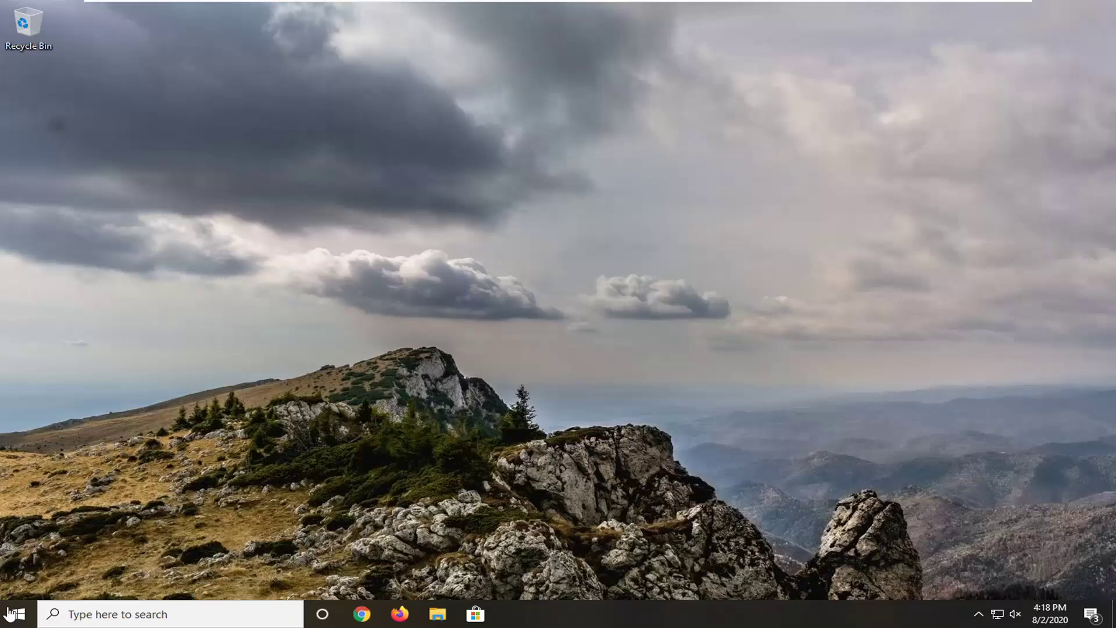
Open Control Panel in Category view and bring up the list of installed programs for uninstalling.
click(16, 618)
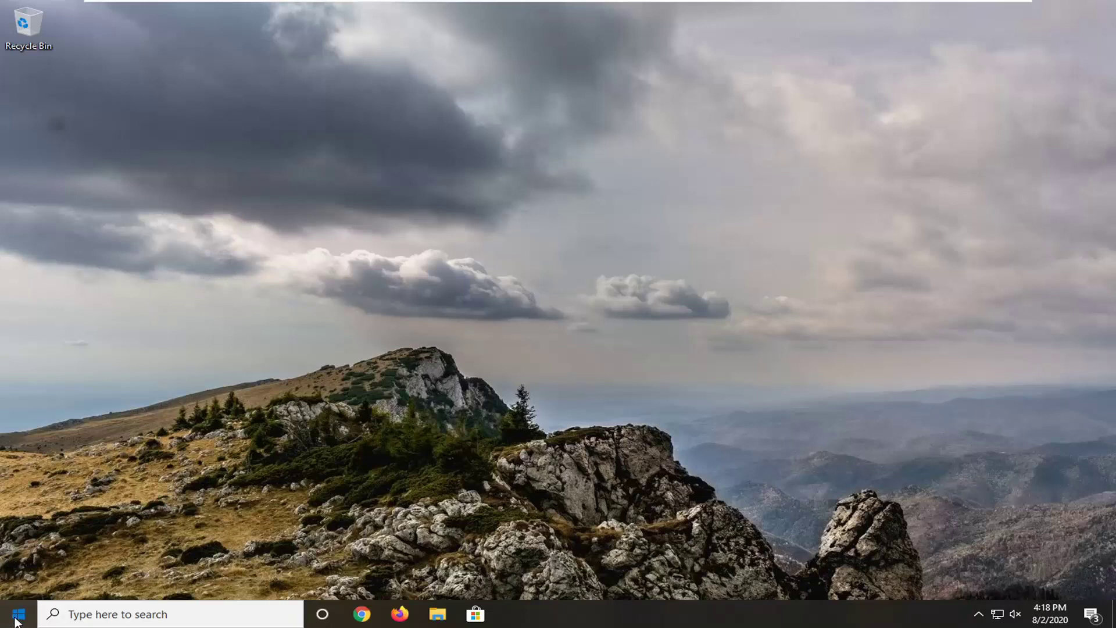
text(c)
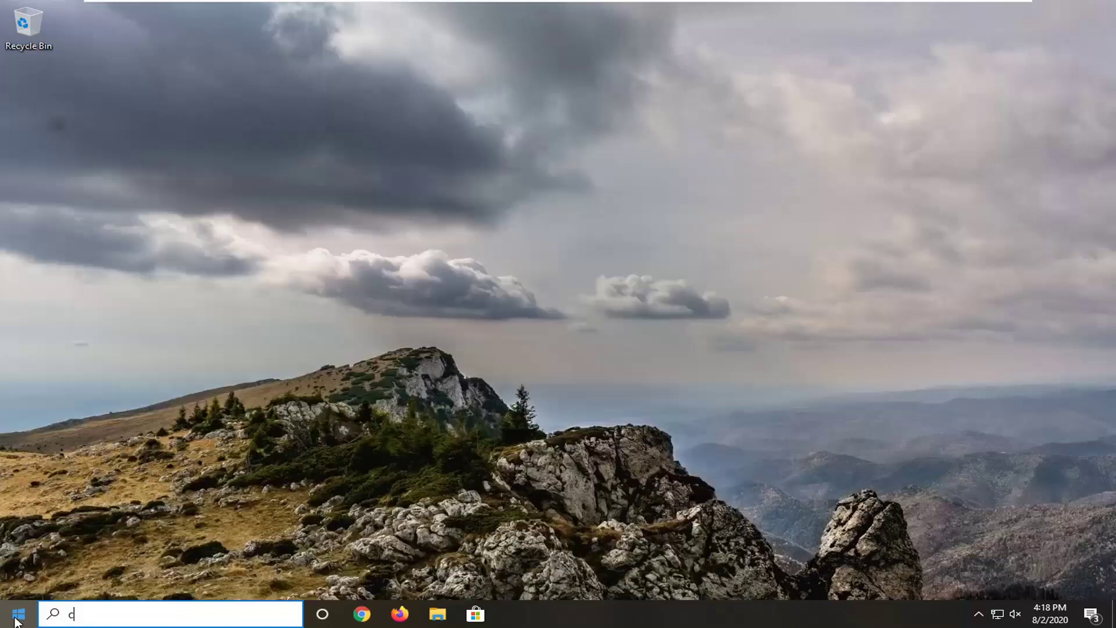
text(ontrol panel)
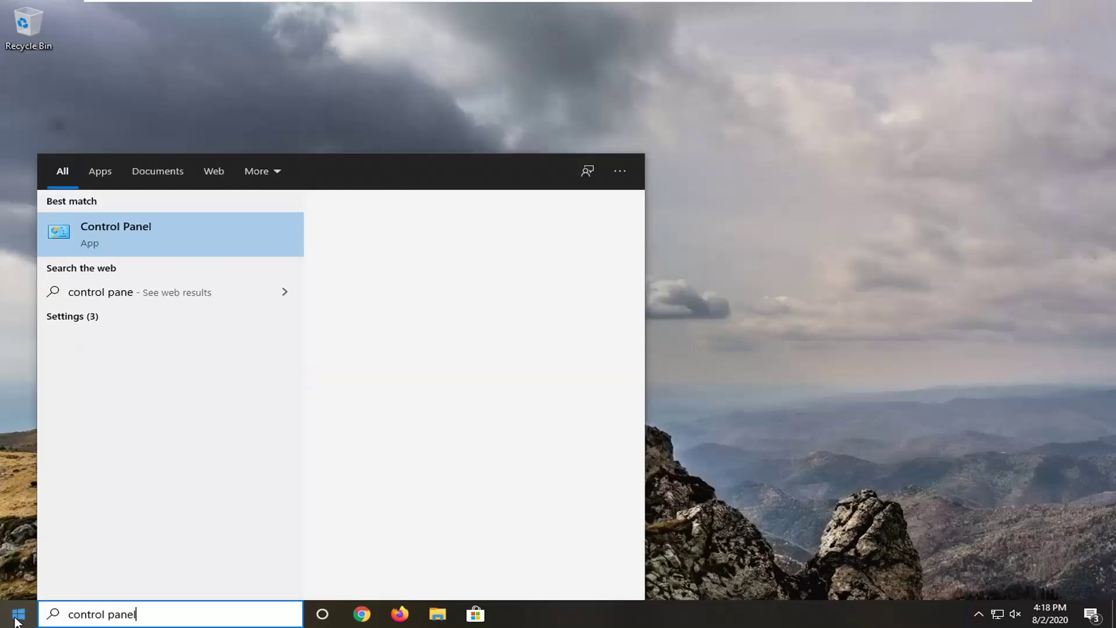
click(105, 242)
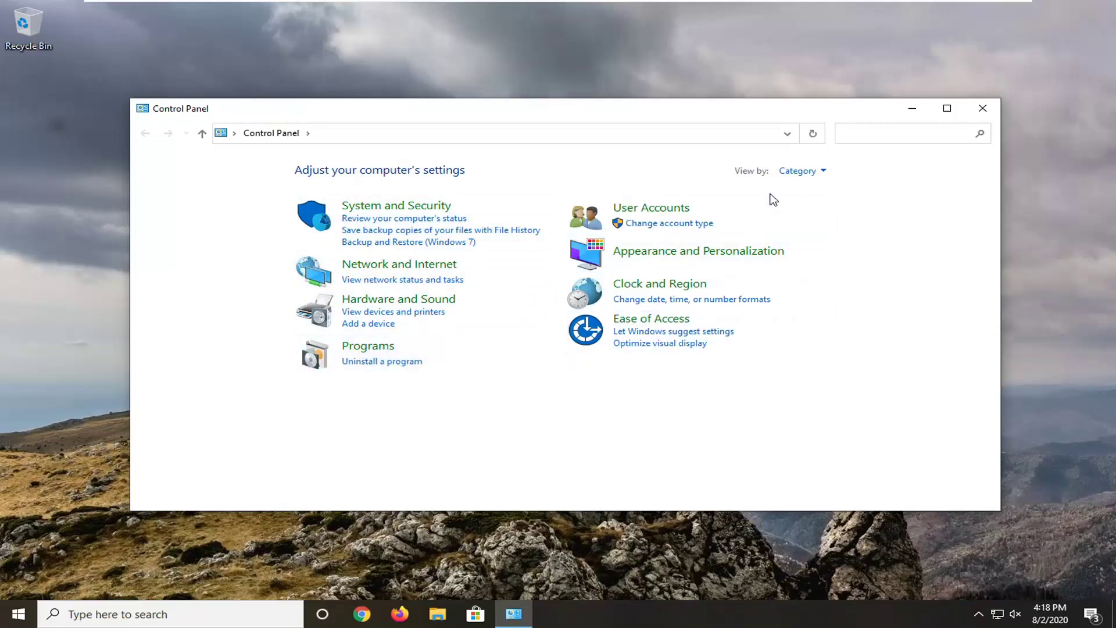
click(798, 171)
click(814, 189)
click(389, 363)
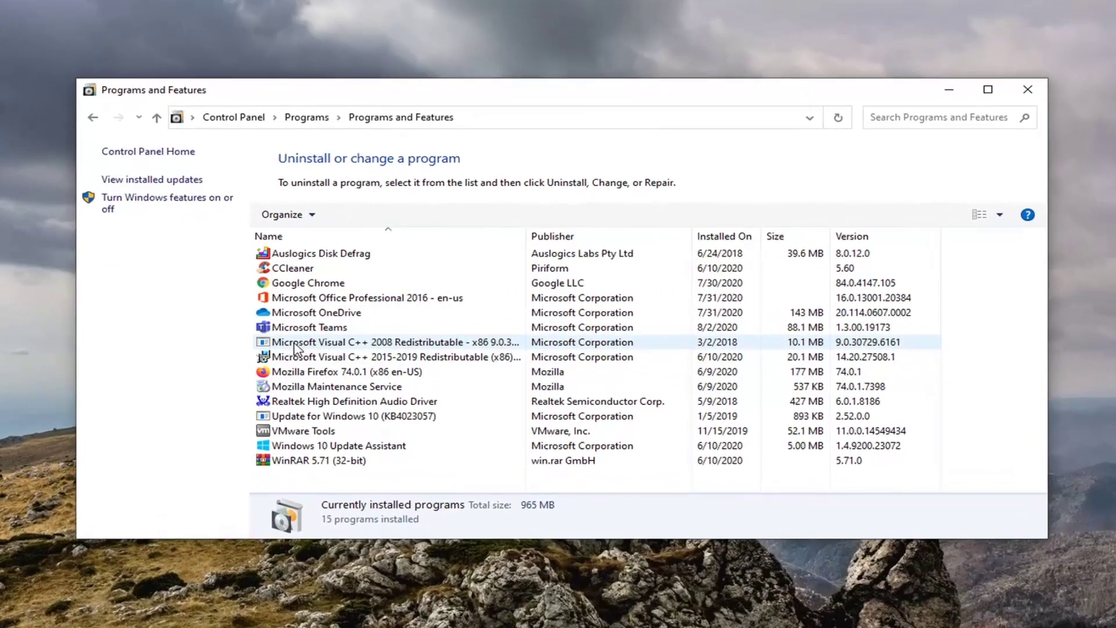
Uninstall the Microsoft Visual C++ 2008 Redistributable - x86 and allow the removal to make changes to the device.
click(346, 336)
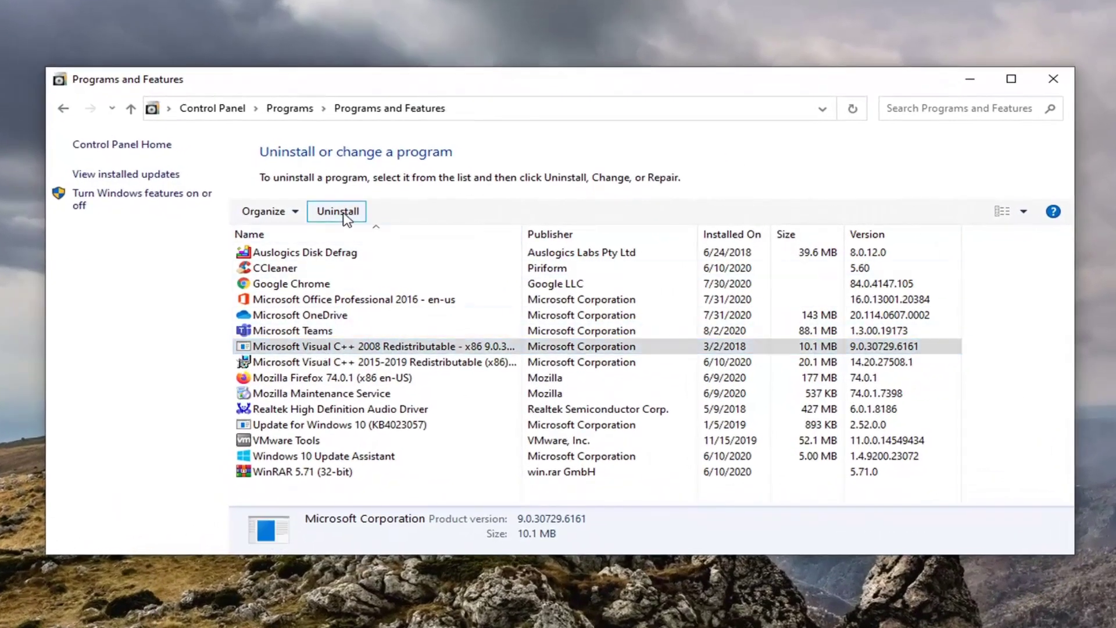
click(343, 213)
click(690, 315)
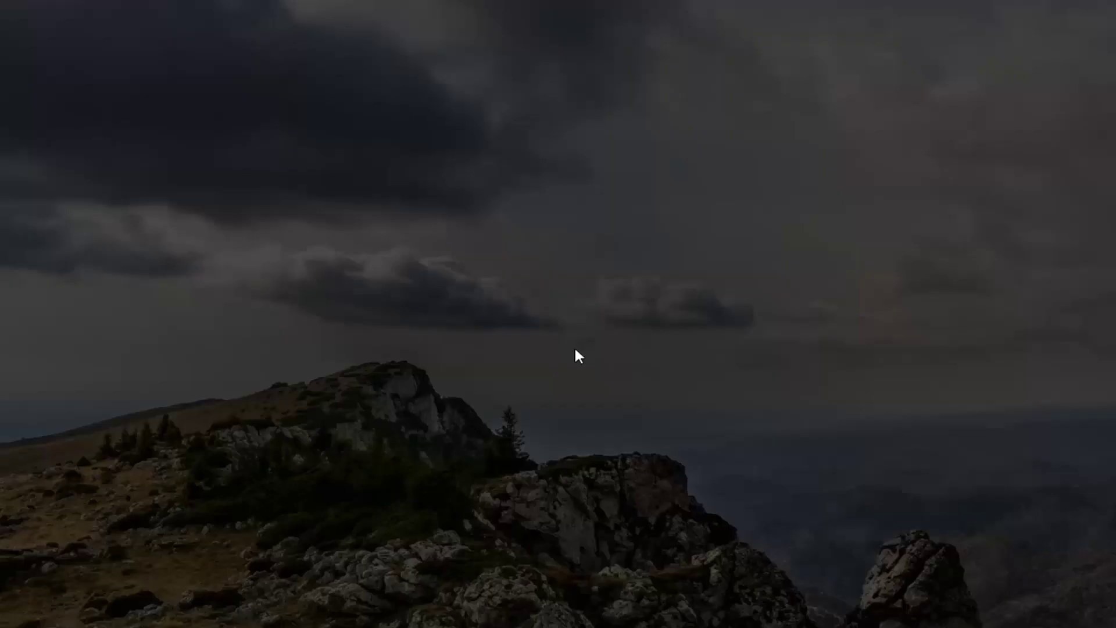
click(473, 426)
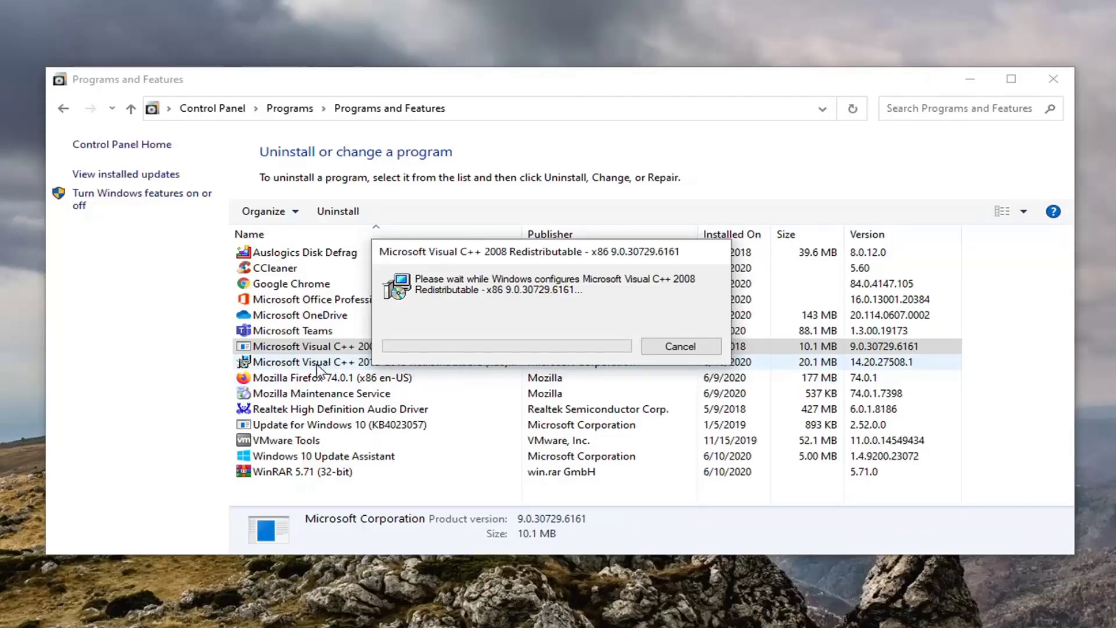
Uninstall the Microsoft Visual C++ 2015-2019 Redistributable (x86), then close its setup dialog and the Programs and Features window.
click(324, 349)
click(347, 213)
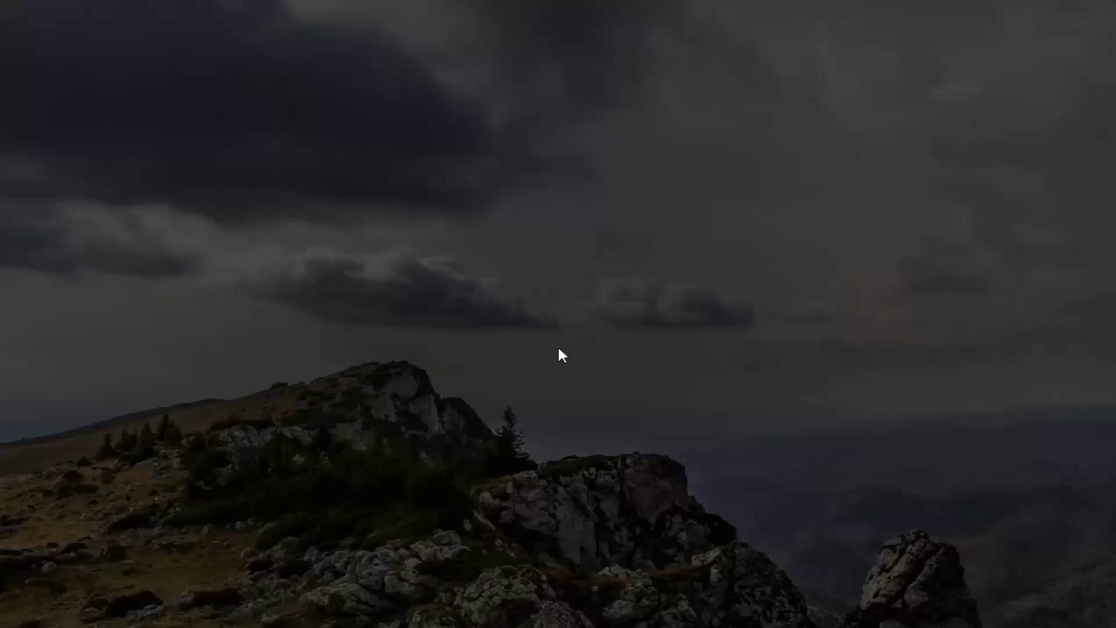
click(496, 414)
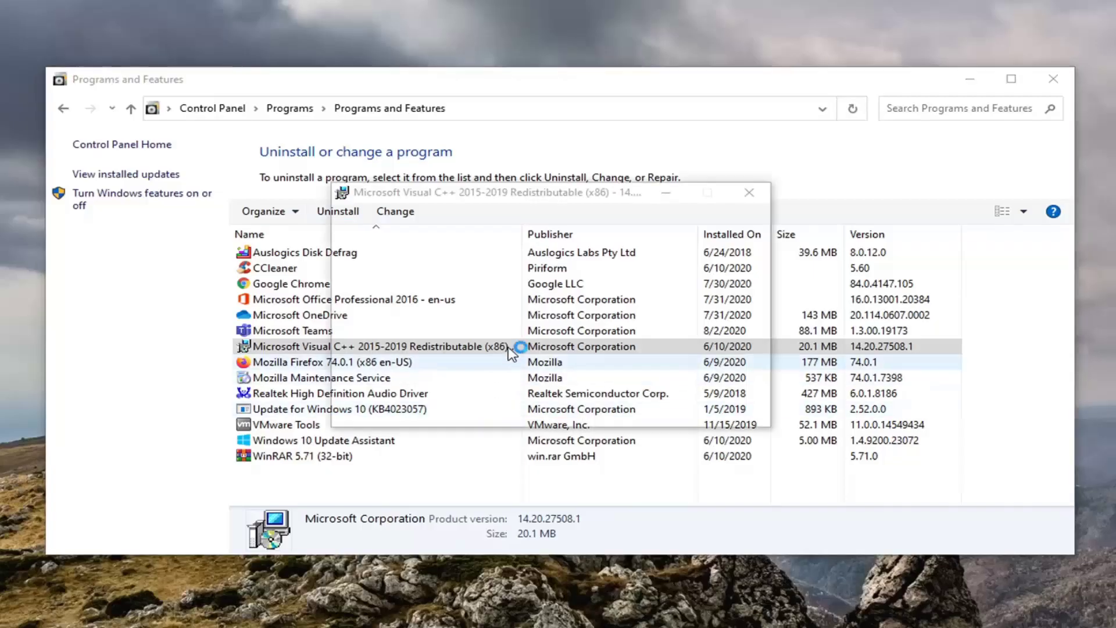
click(644, 410)
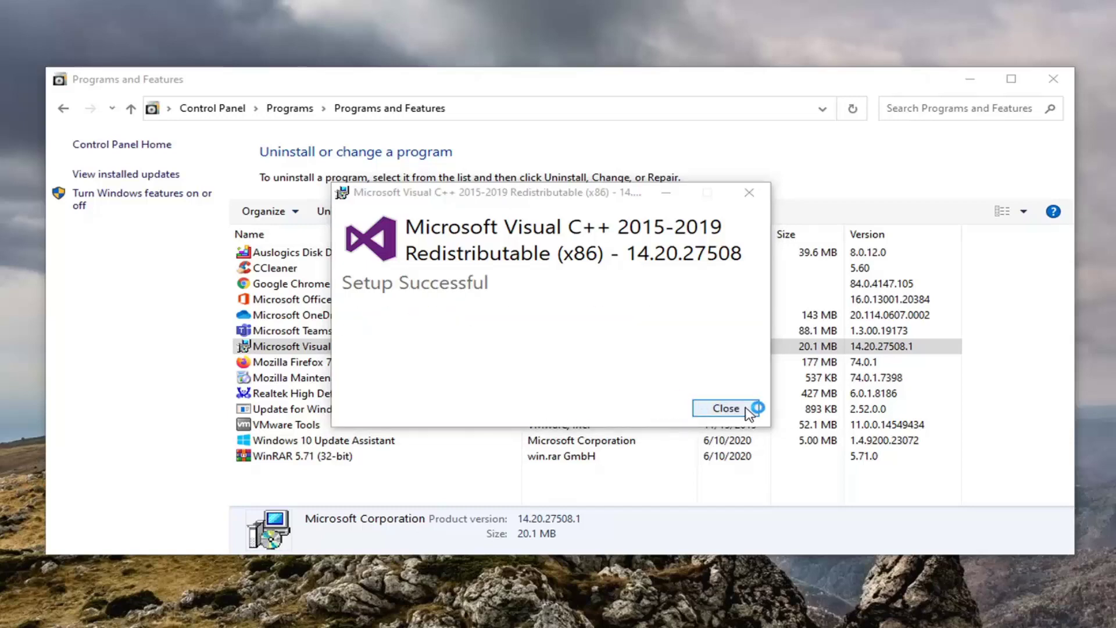
click(734, 408)
click(1045, 82)
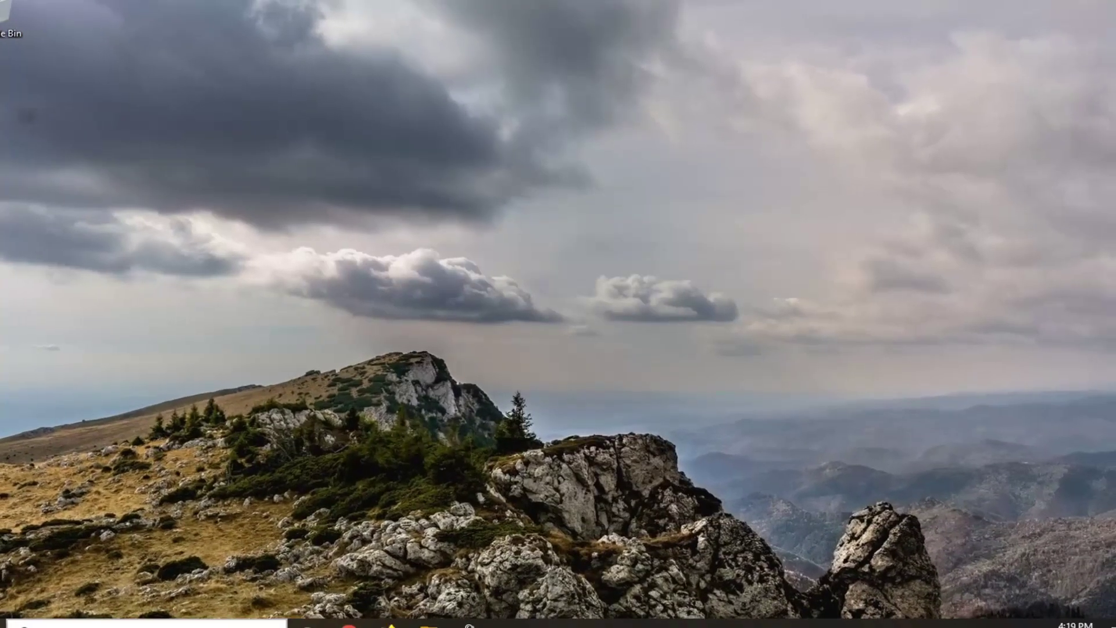
click(18, 614)
click(19, 583)
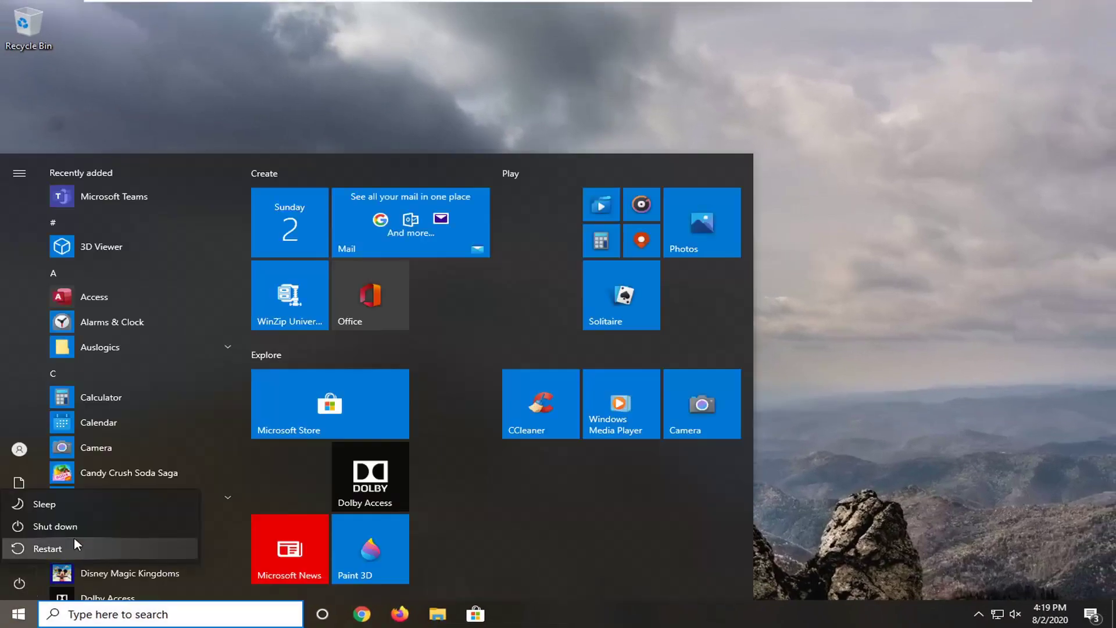
key(Escape)
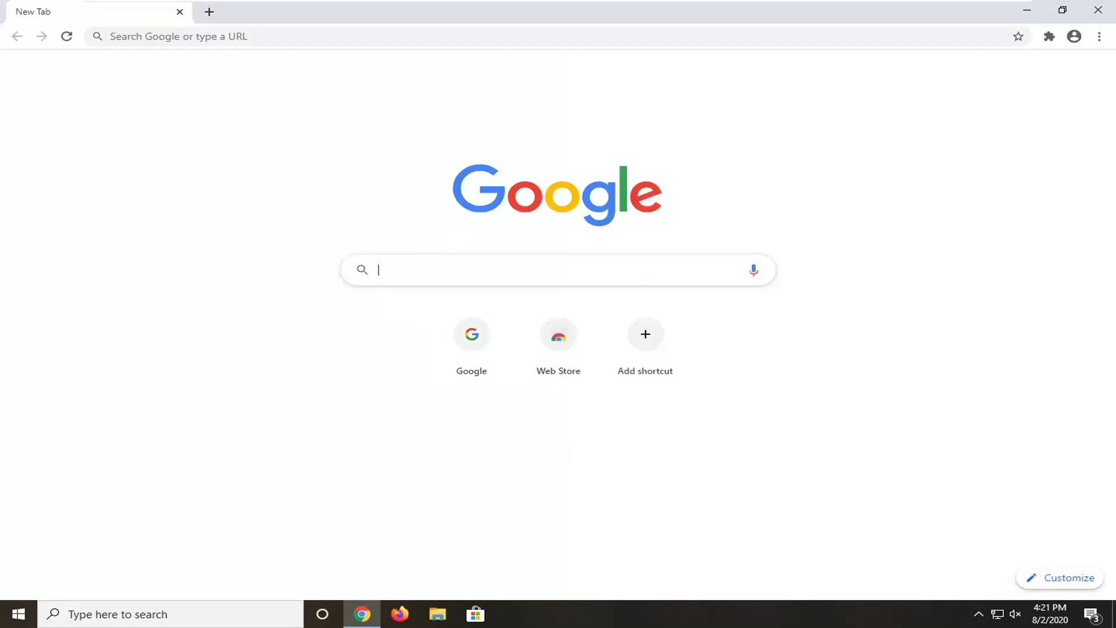
Search Google in Chrome for "microsoft visual c++ download".
text(miro)
key(BackSpace)
key(BackSpace)
text(crosoft visual c++ down)
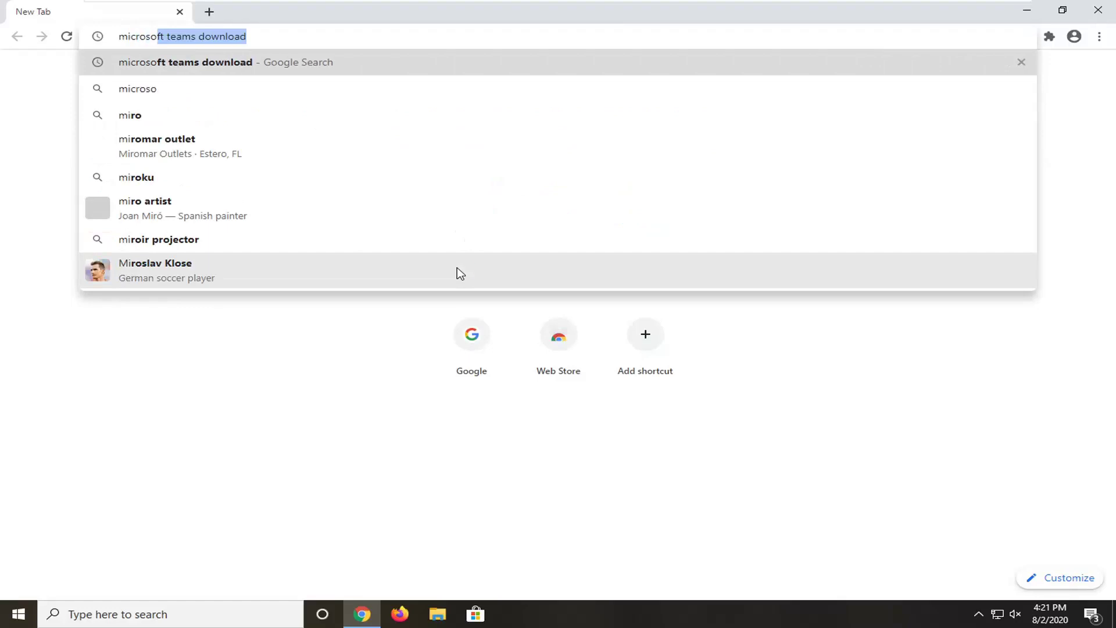
key(BackSpace)
key(BackSpace)
key(BackSpace)
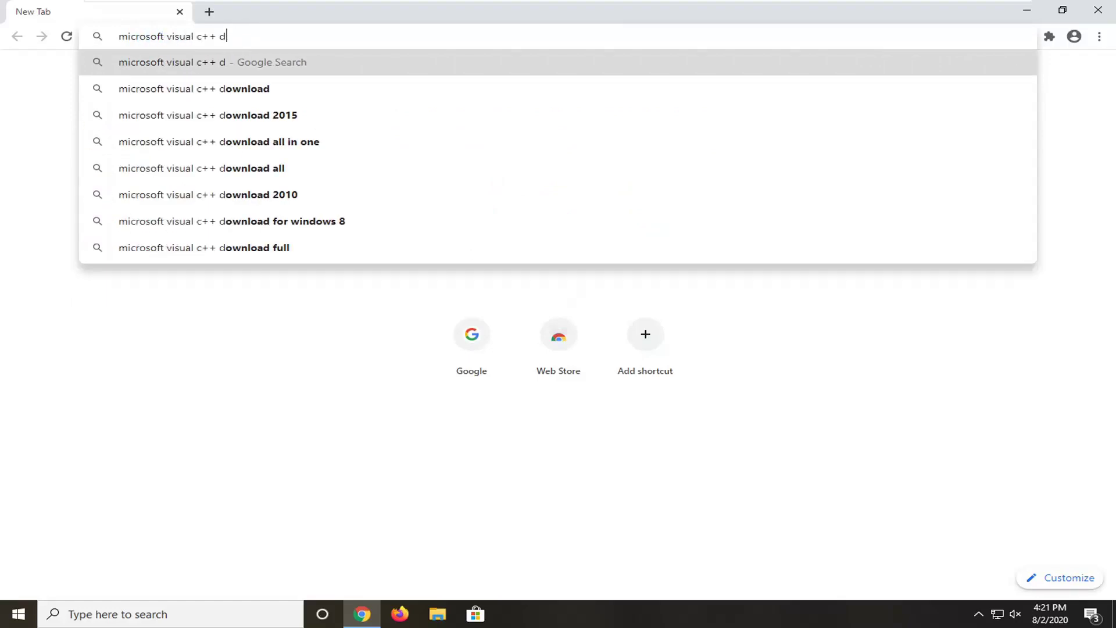
text(ownload)
key(Return)
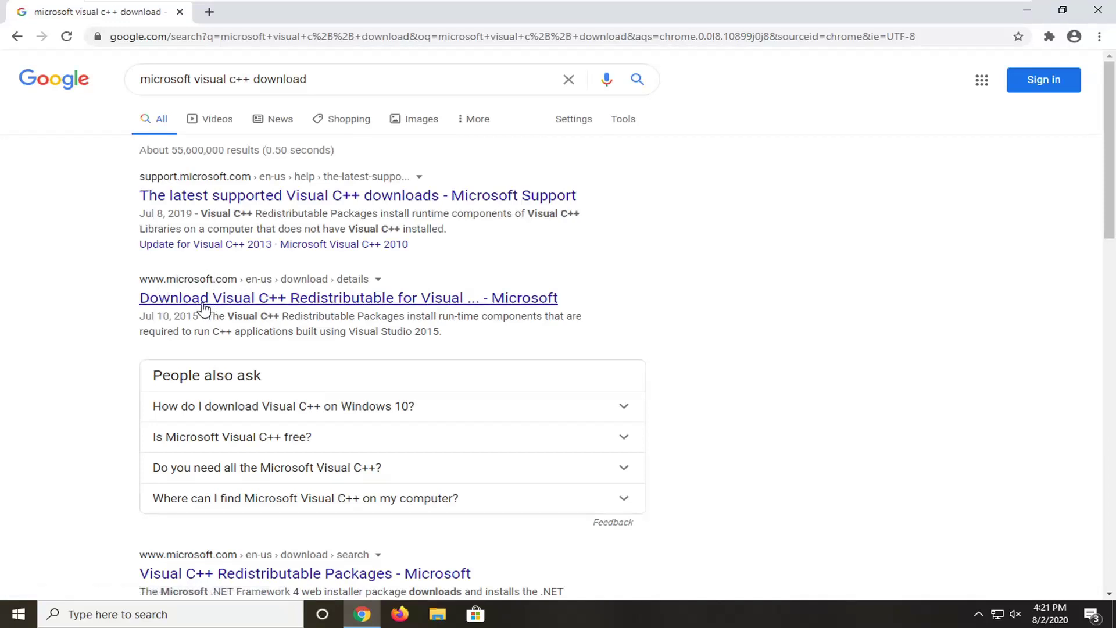
Open Microsoft's download page for the Visual C++ Redistributable for Visual Studio 2015 and request the English download.
drag(201, 316, 180, 316)
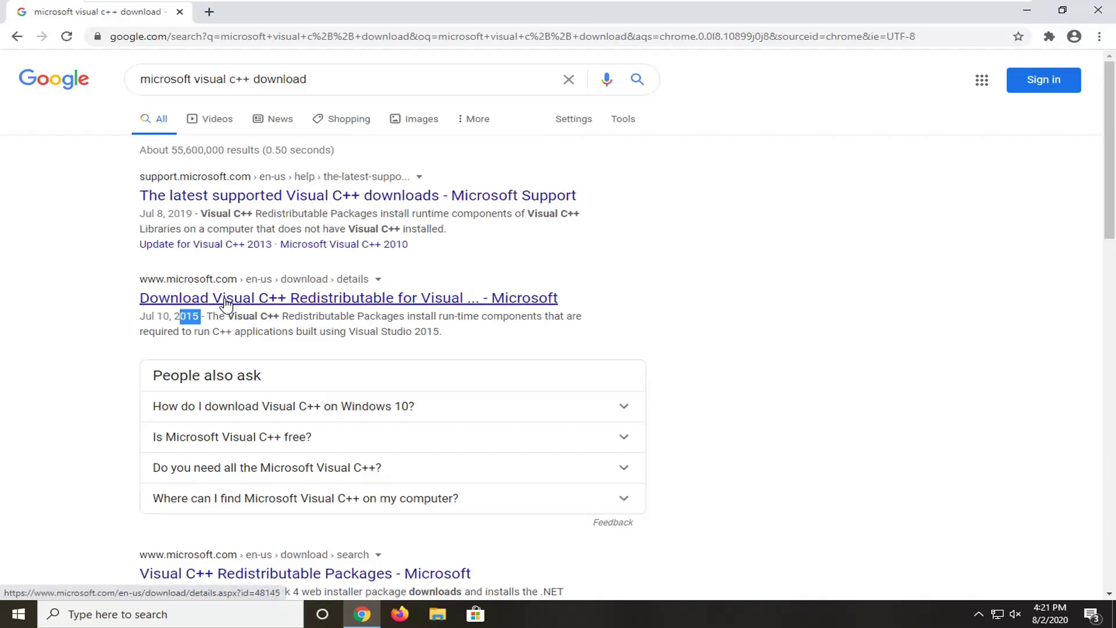
click(251, 297)
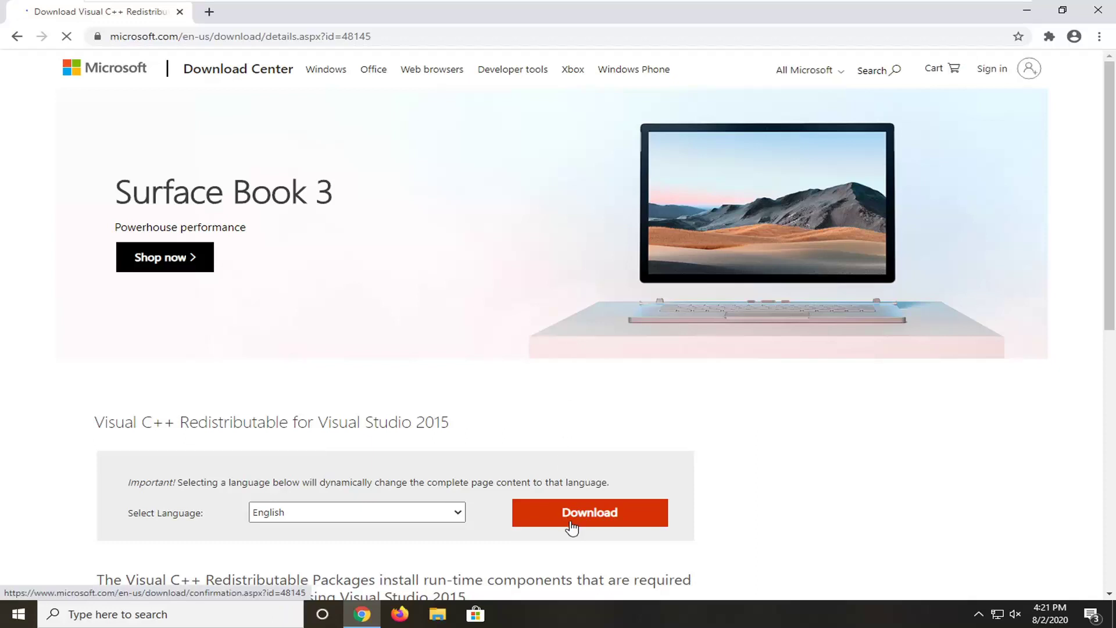
click(572, 527)
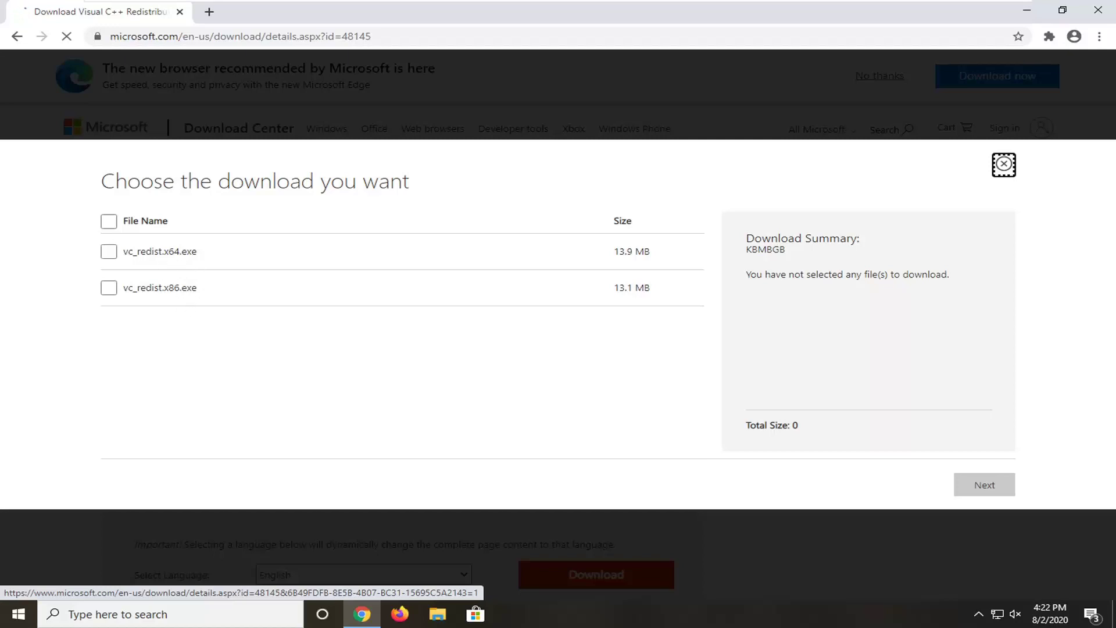
Choose only the vc_redist.x86.exe file among the offered downloads and start downloading it.
drag(168, 288, 198, 291)
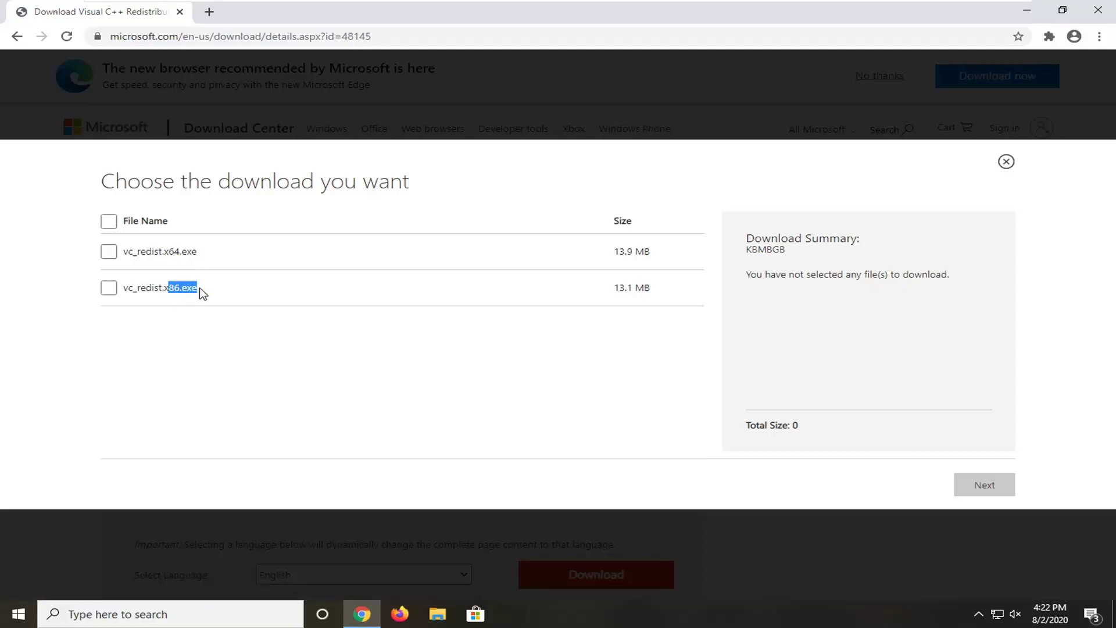
click(108, 287)
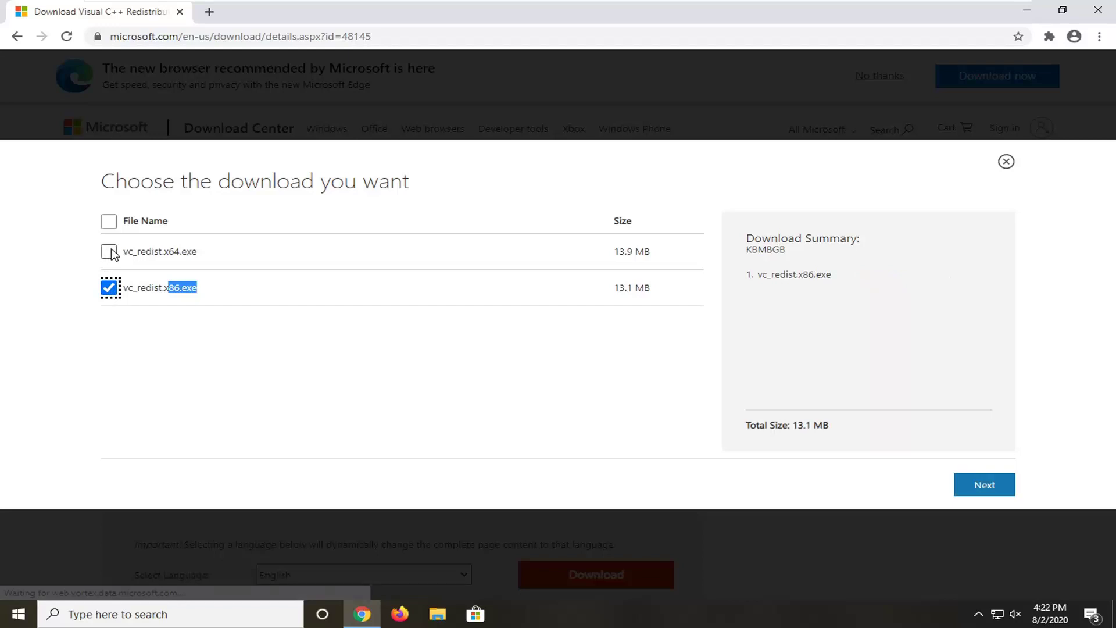
drag(173, 251, 229, 253)
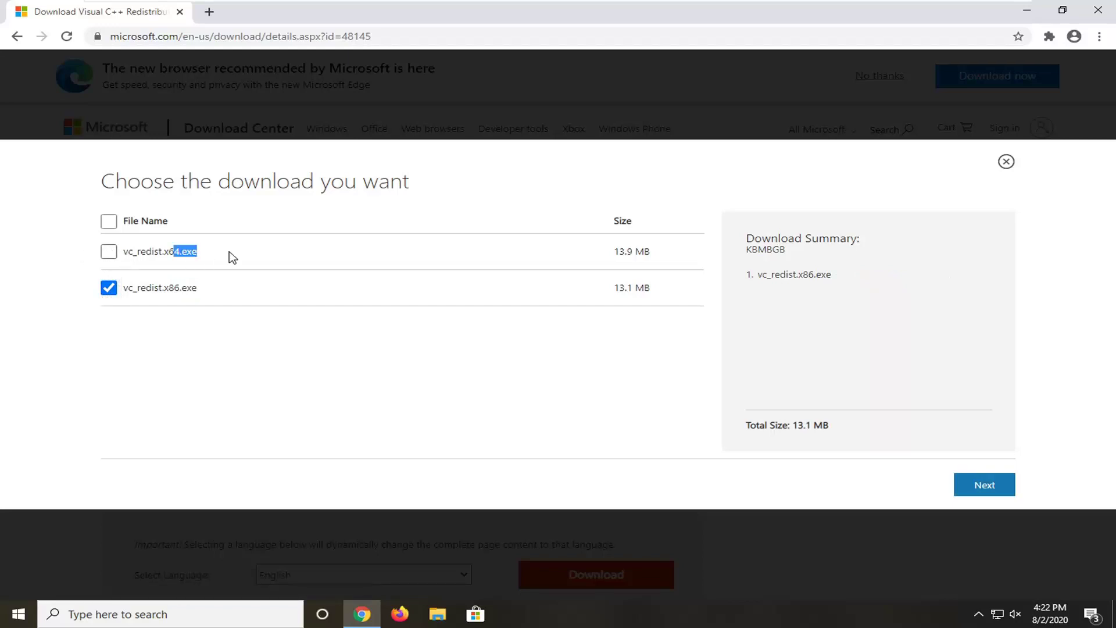
click(175, 280)
drag(168, 287, 224, 291)
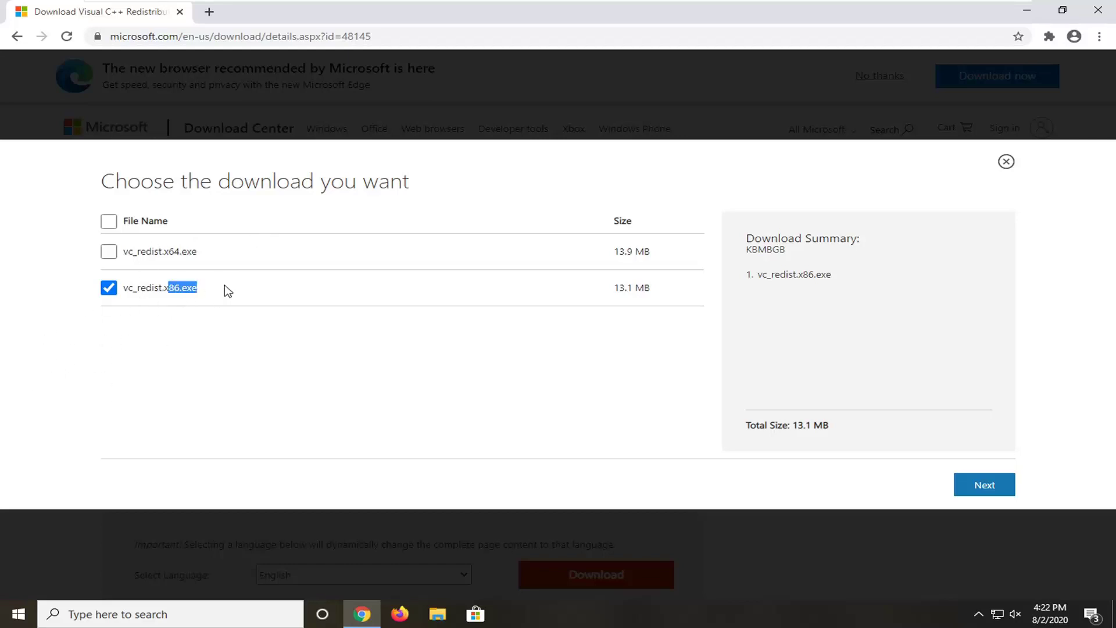
click(979, 491)
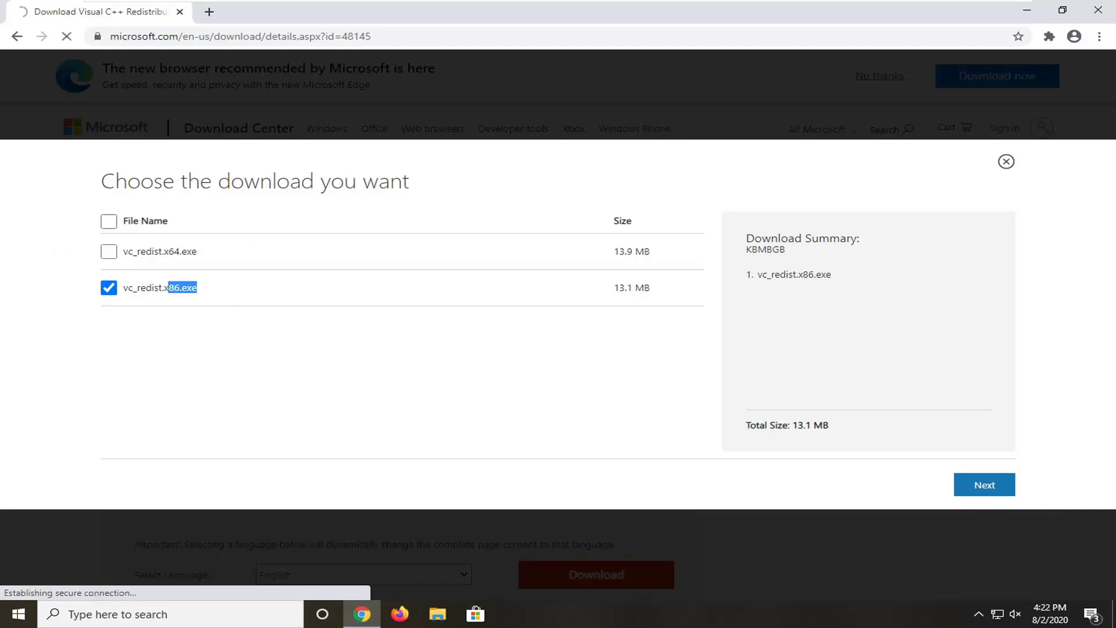
click(991, 491)
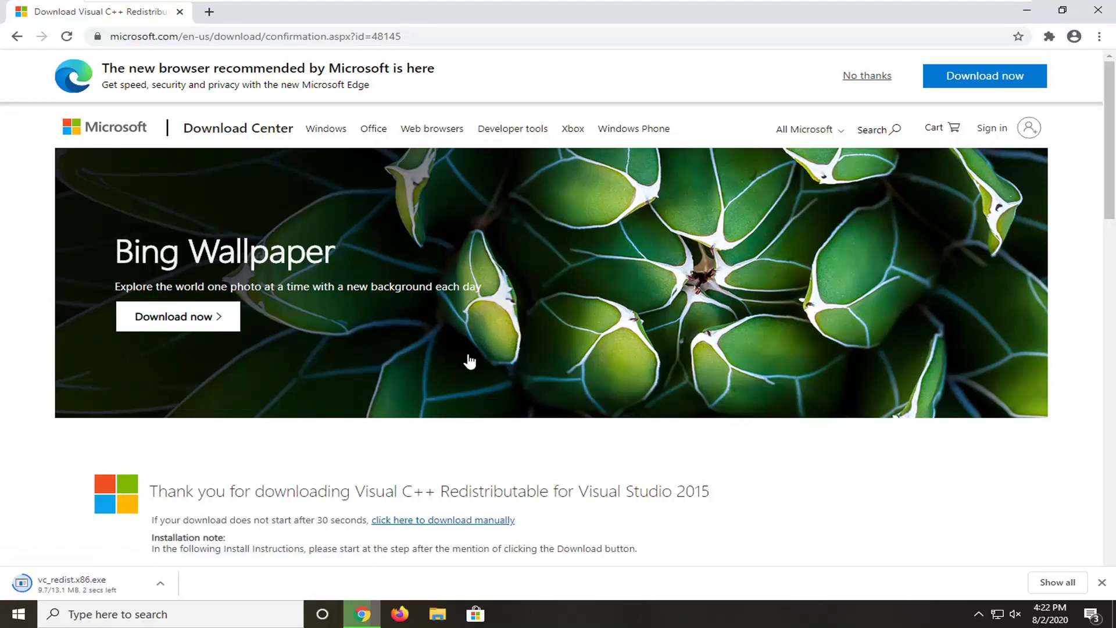
Run the downloaded vc_redist.x86.exe past the security warning and minimize the browser window.
click(80, 584)
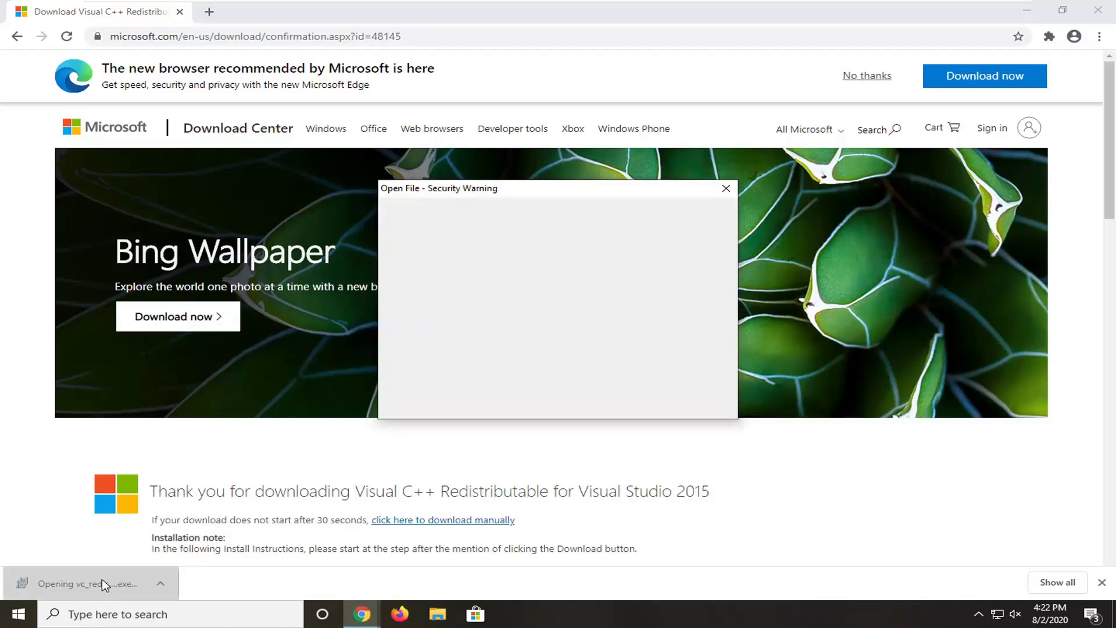
click(581, 330)
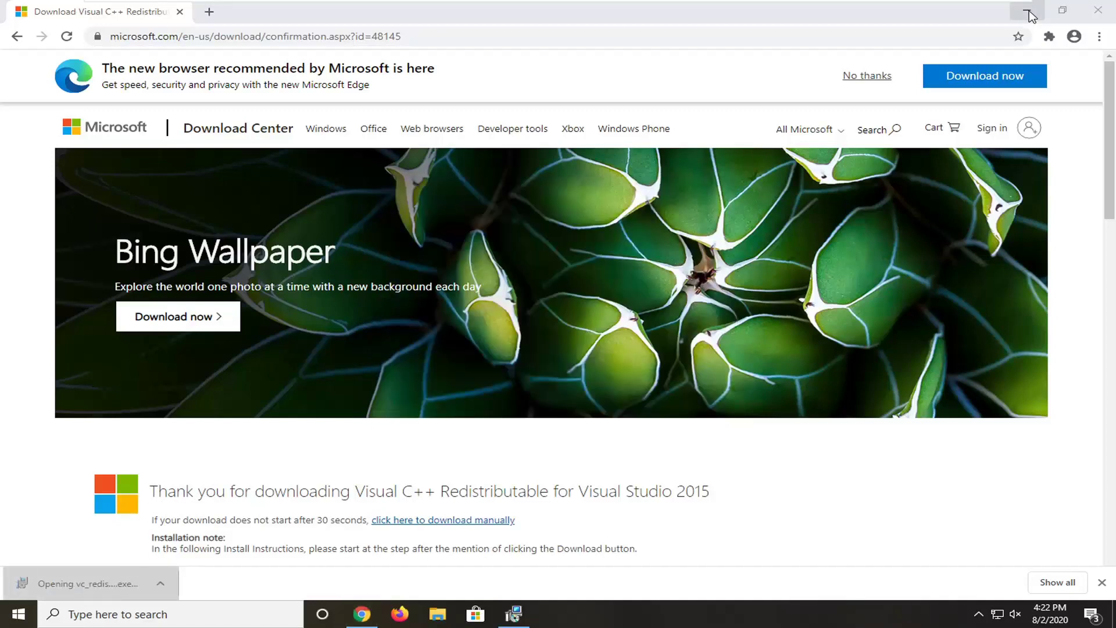
click(1027, 10)
Agree to the license terms, install the Microsoft Visual C++ 2015 Redistributable (x86) with device changes allowed, and close the setup.
click(416, 365)
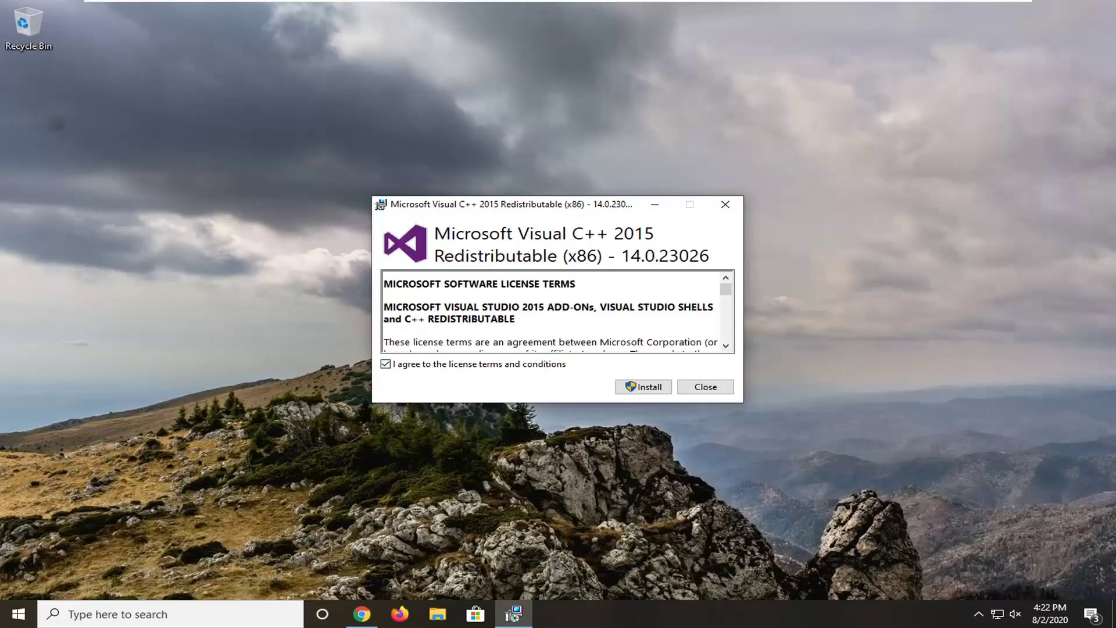
click(649, 393)
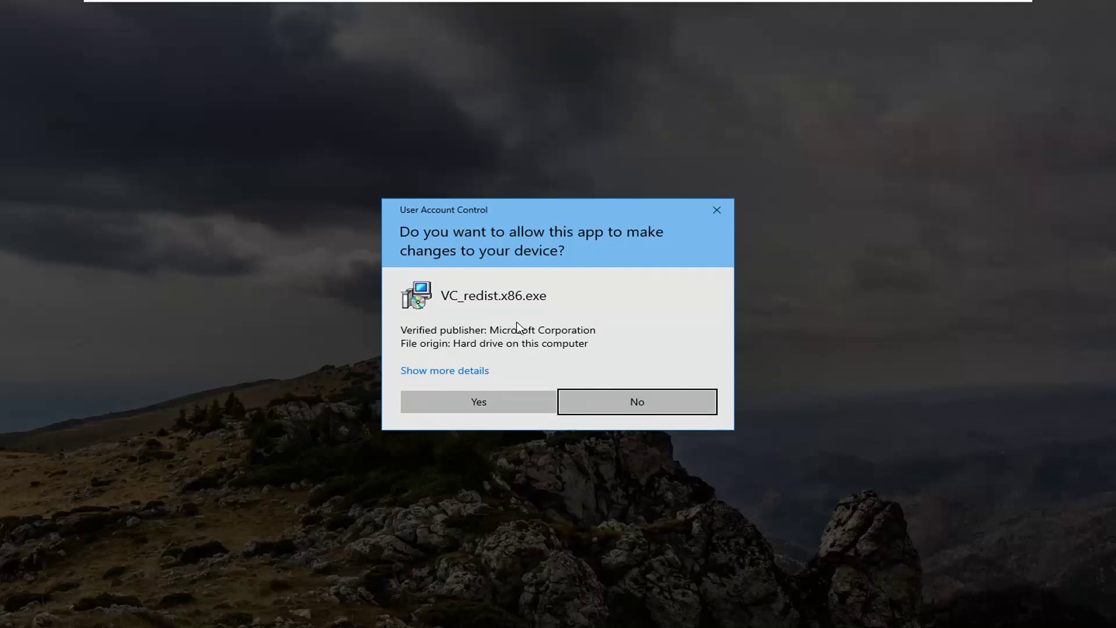
click(492, 399)
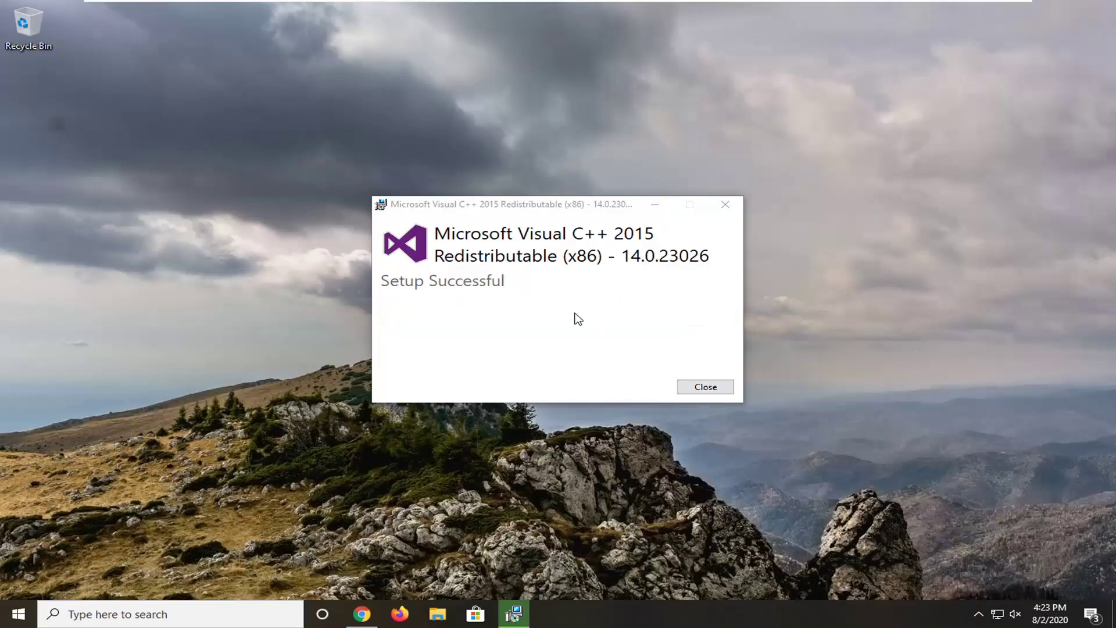
click(706, 387)
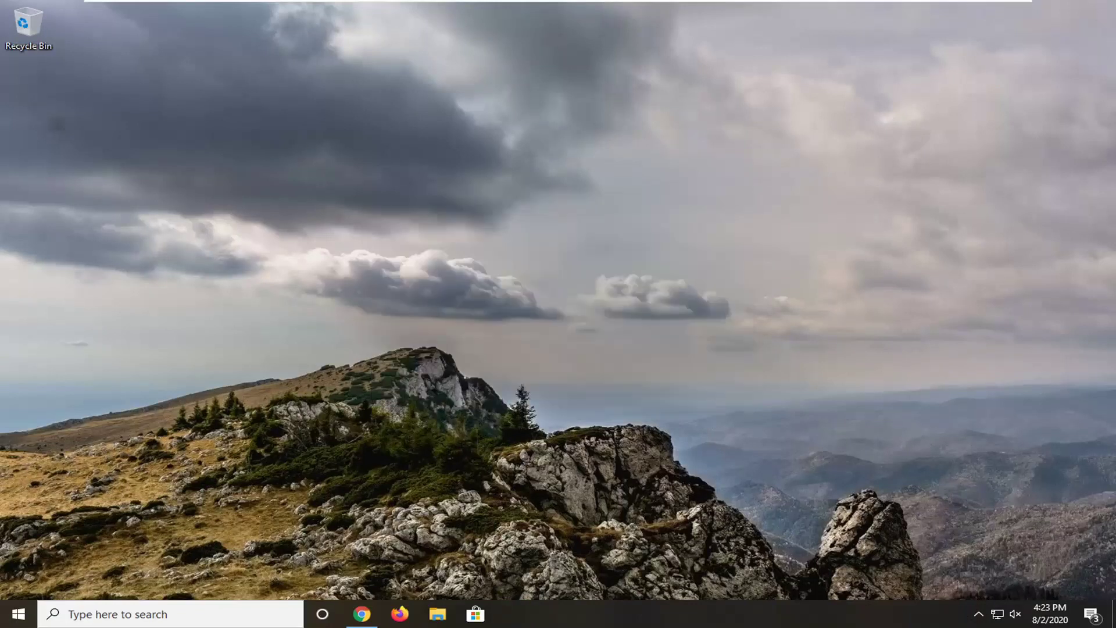